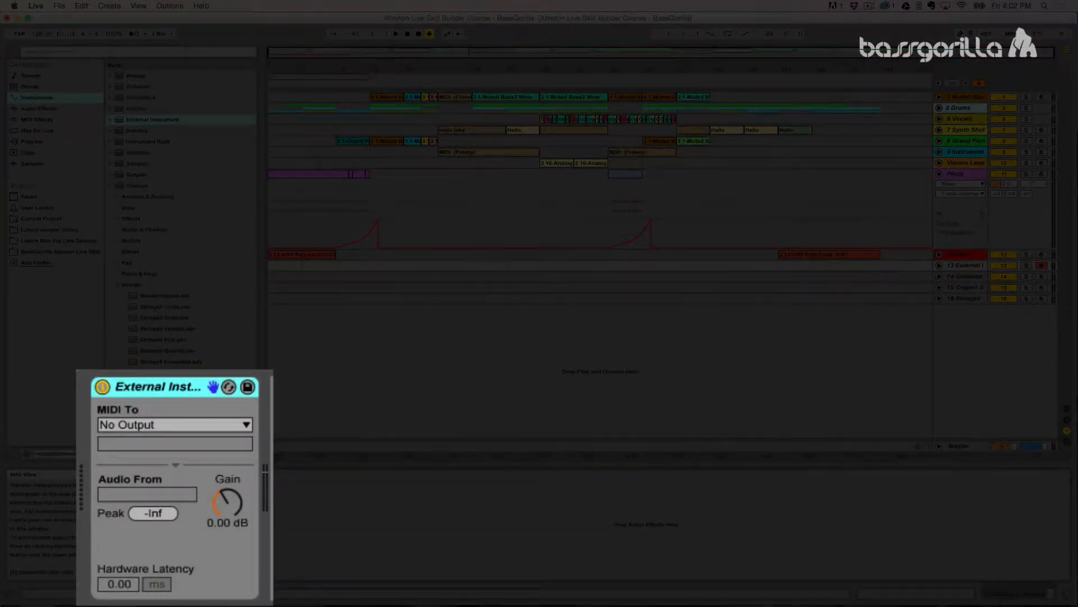
- Examine the MIDI output options of the External Instrument device
left_click(147, 417)
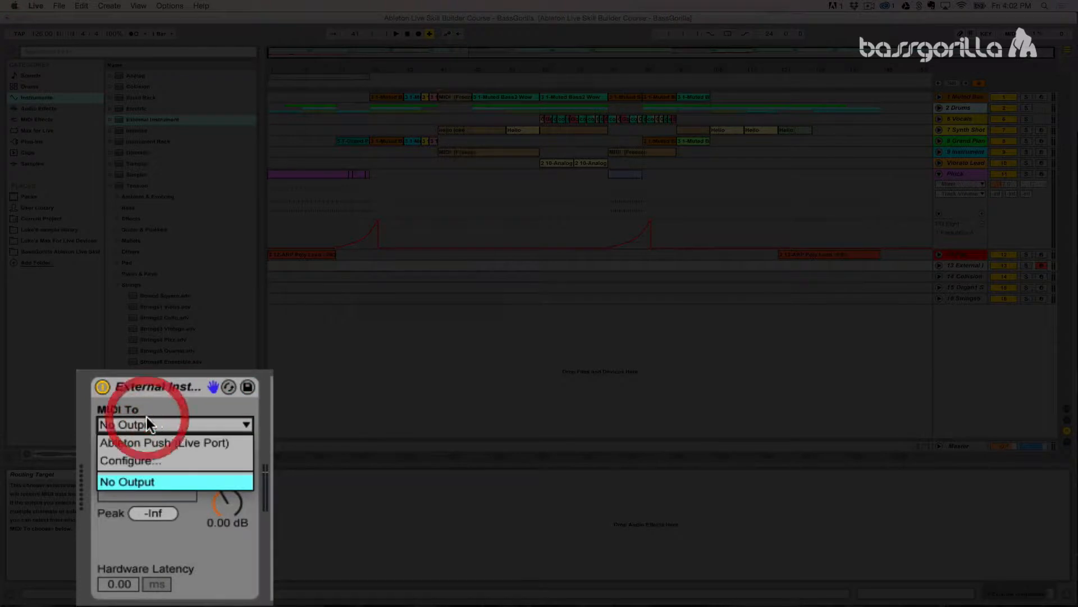
left_click(284, 515)
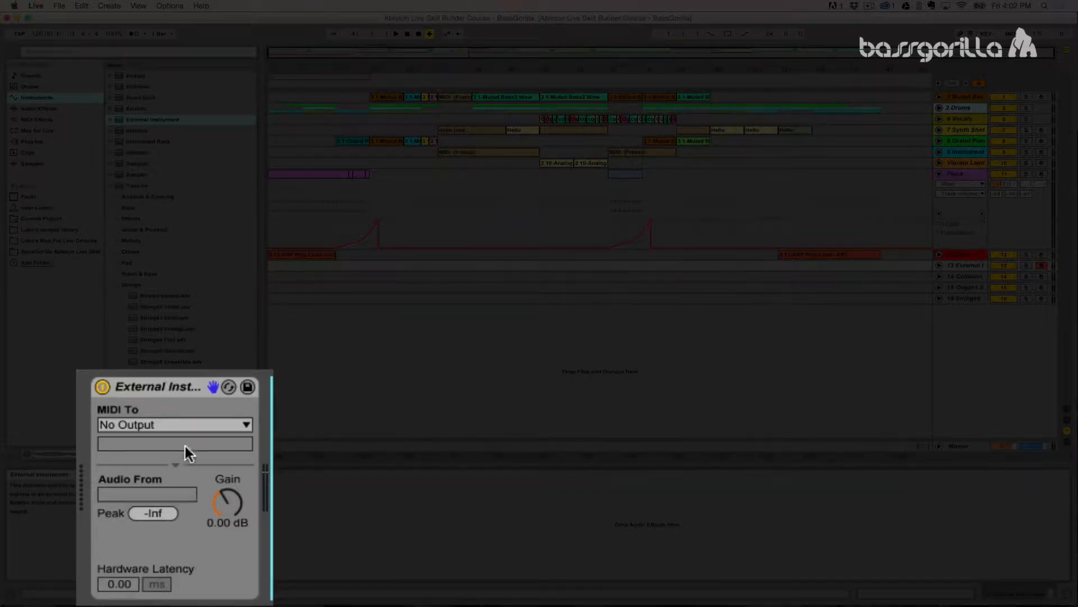
left_click(152, 384)
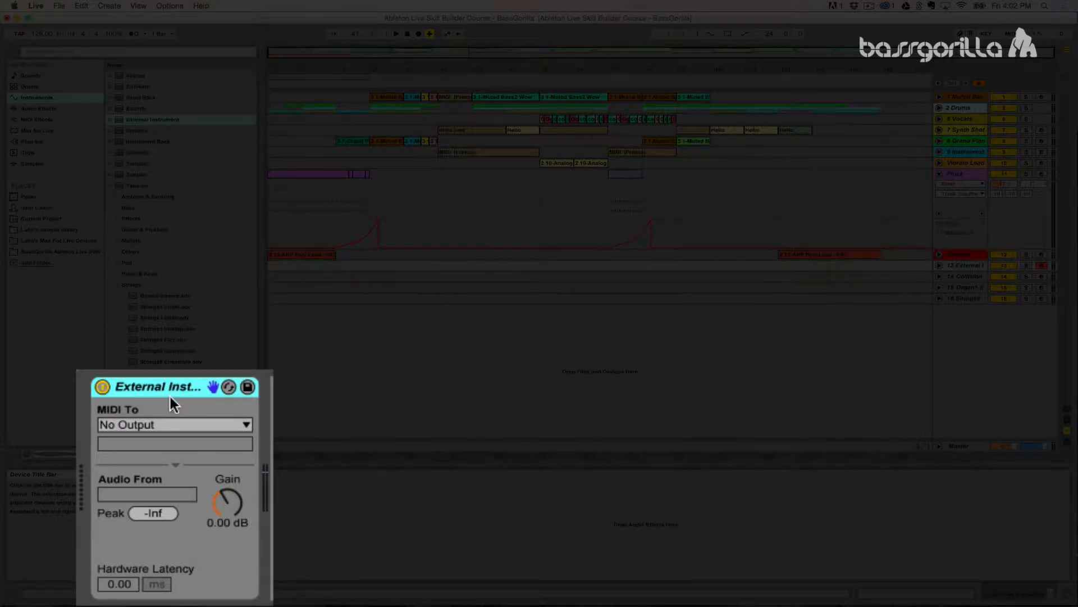
left_click(164, 425)
left_click(148, 457)
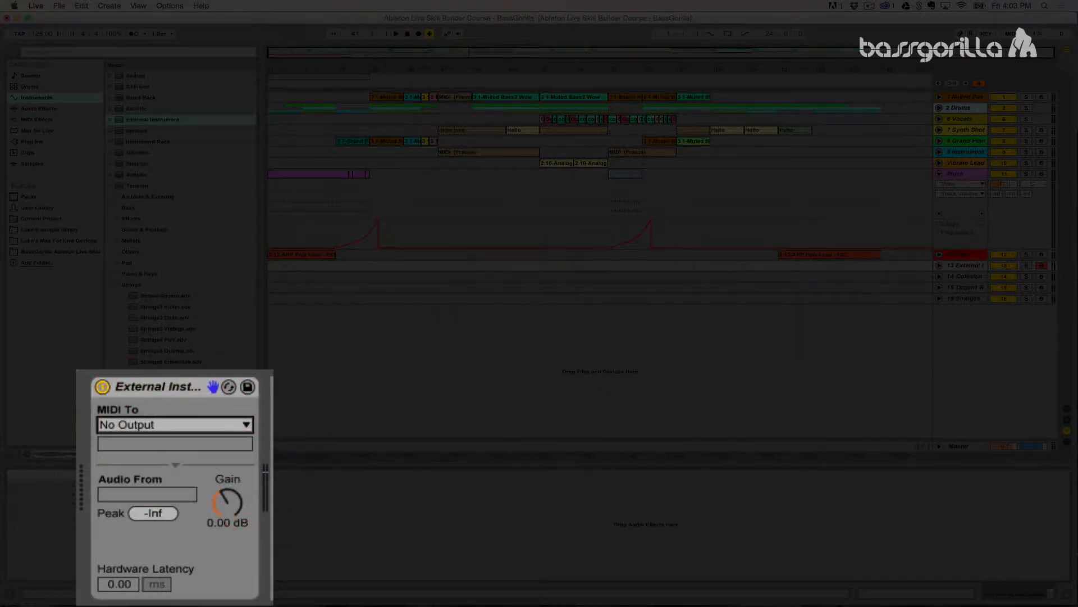
left_click(315, 511)
left_click(160, 387)
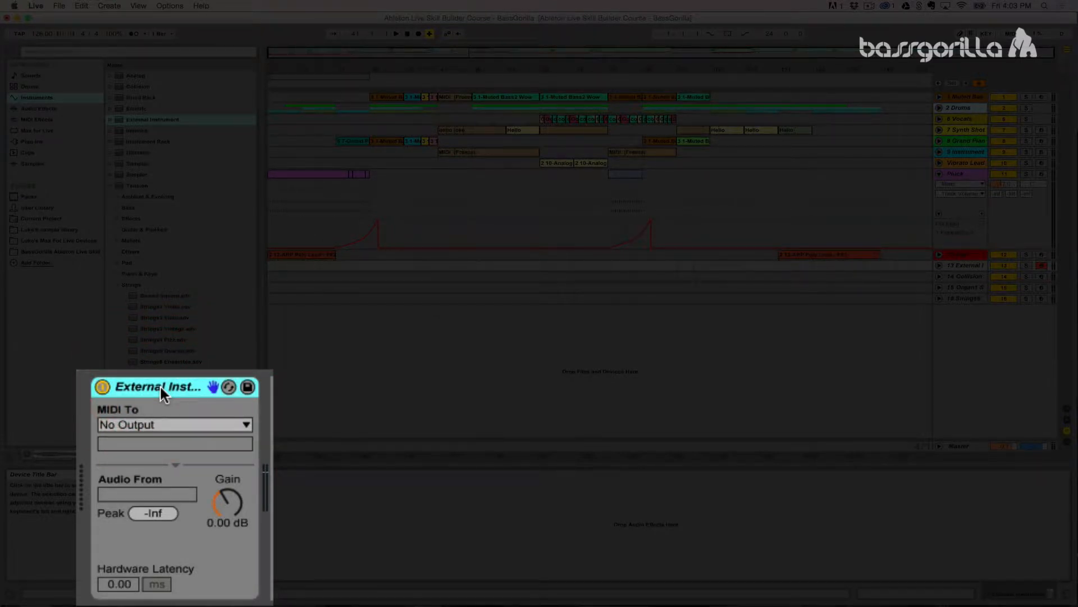
left_click(159, 425)
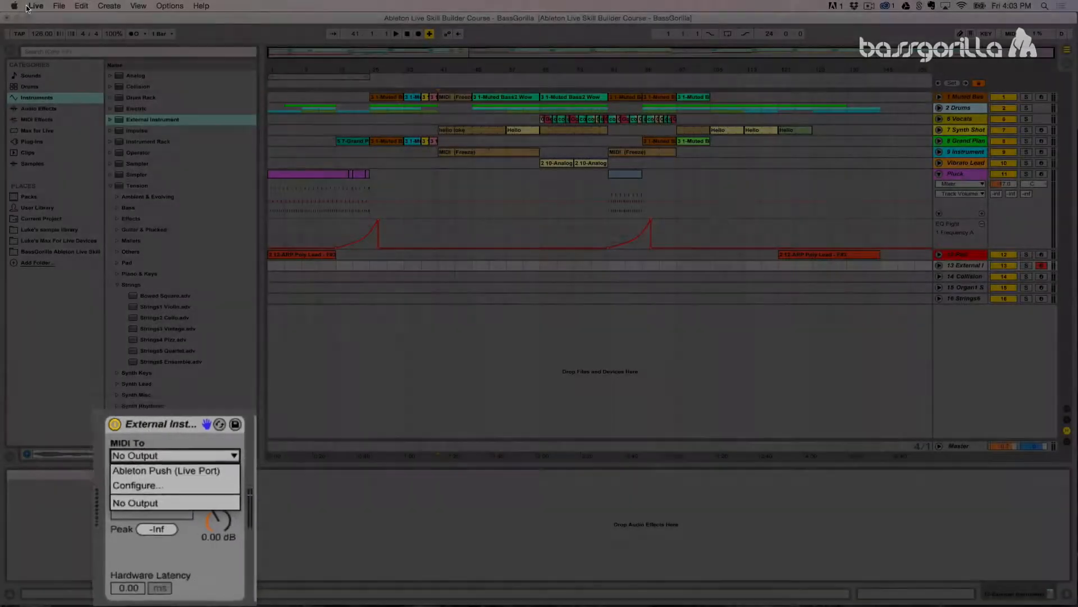
- Review the MIDI and sync settings in the program preferences, and close the preferences
left_click(35, 6)
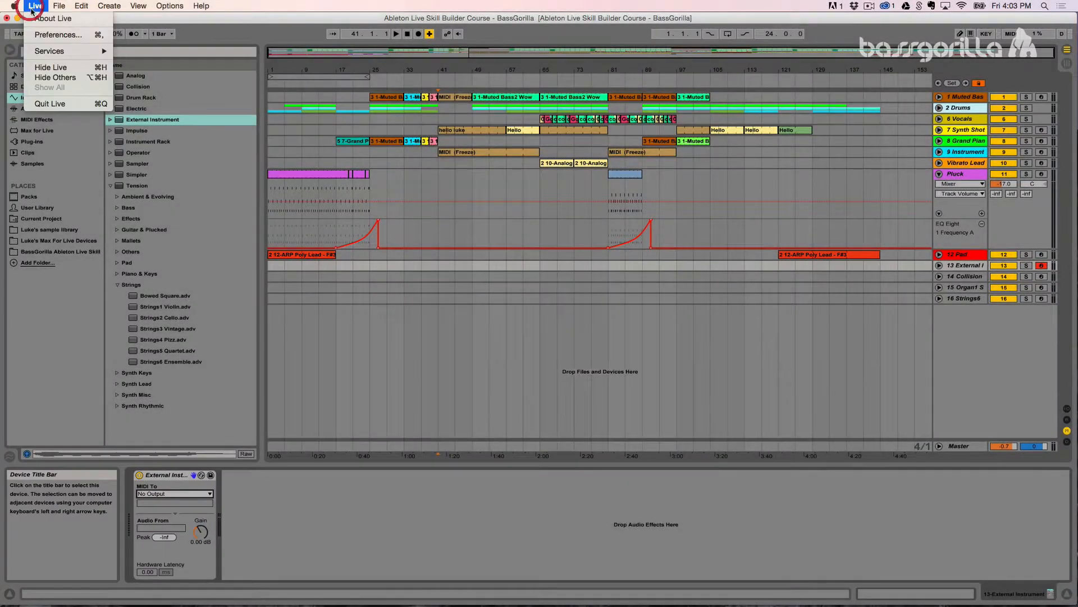
left_click(48, 37)
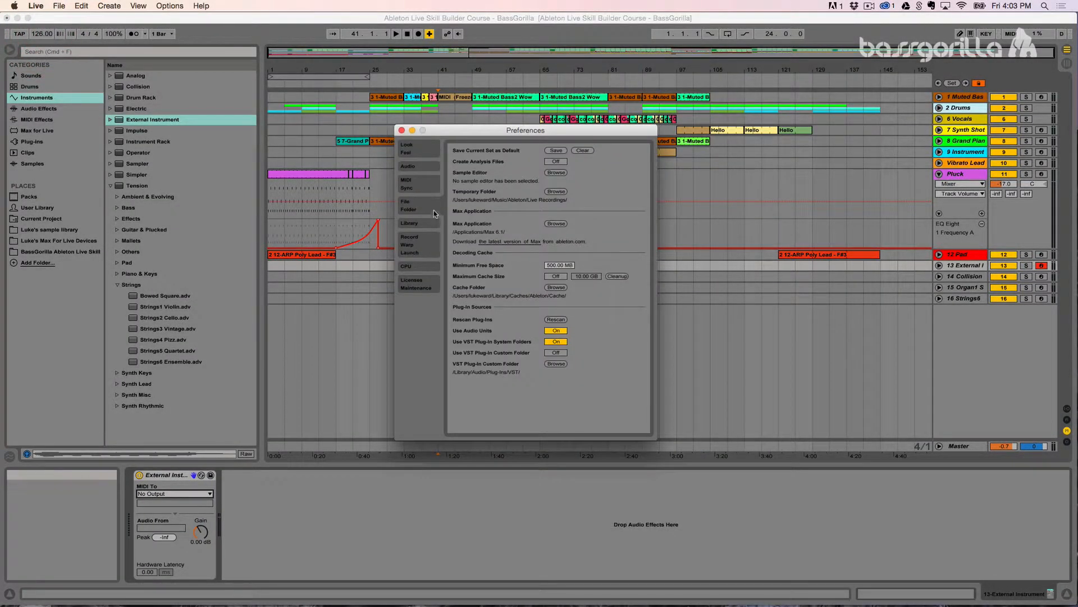
left_click(424, 190)
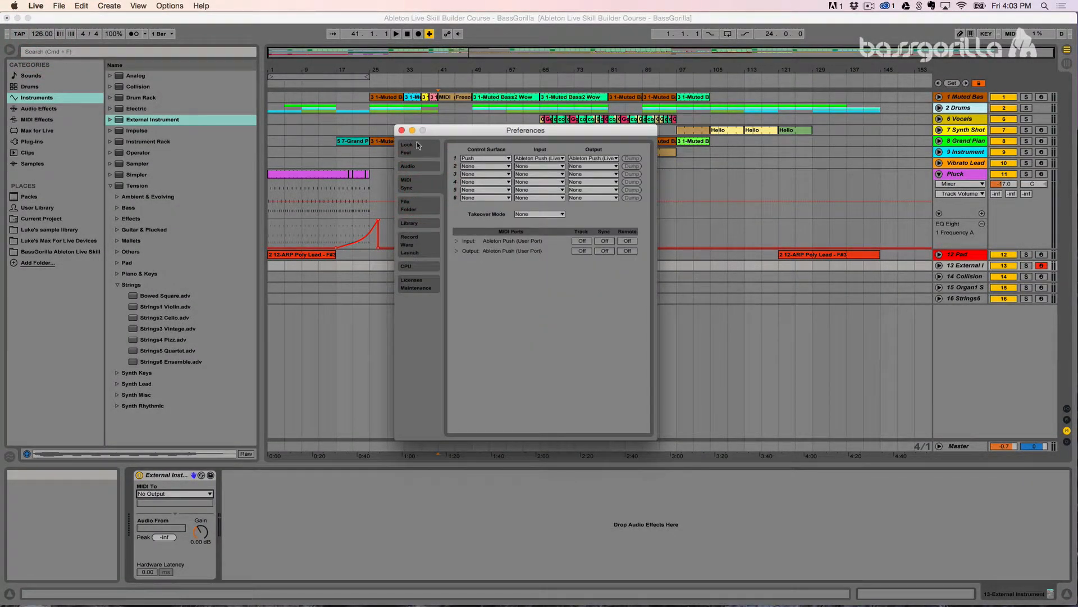
left_click(401, 130)
- Examine the External Instrument's MIDI To and Audio From routing choices
left_click(168, 494)
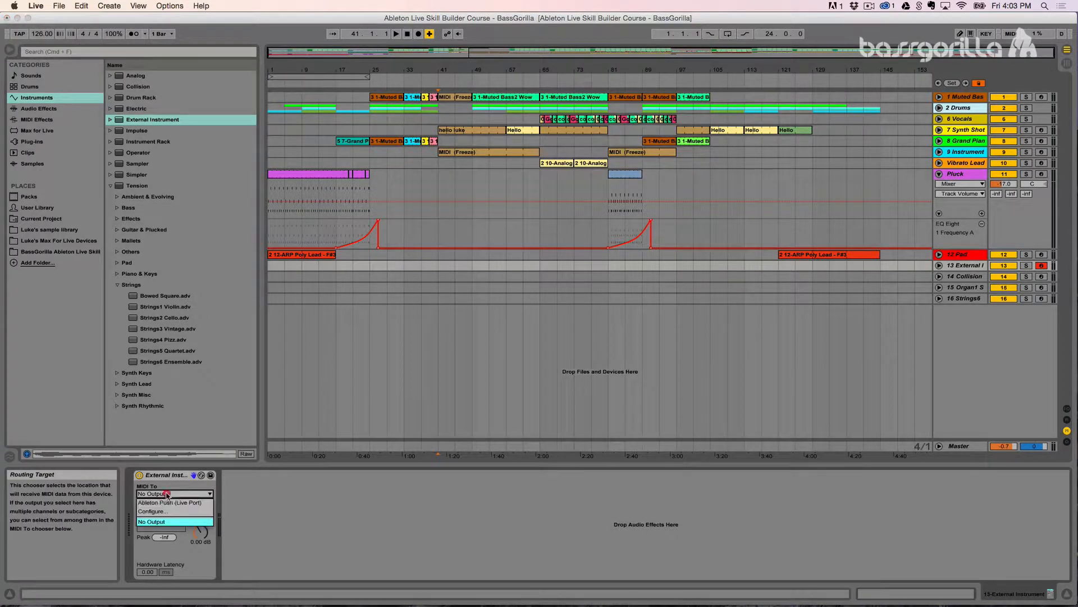
left_click(269, 518)
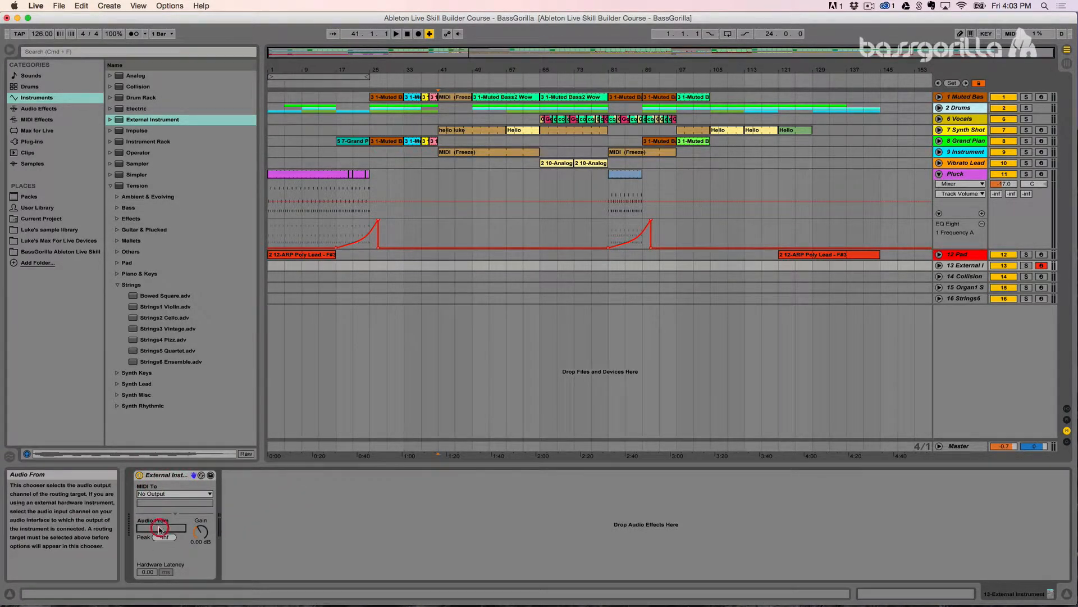
left_click(325, 531)
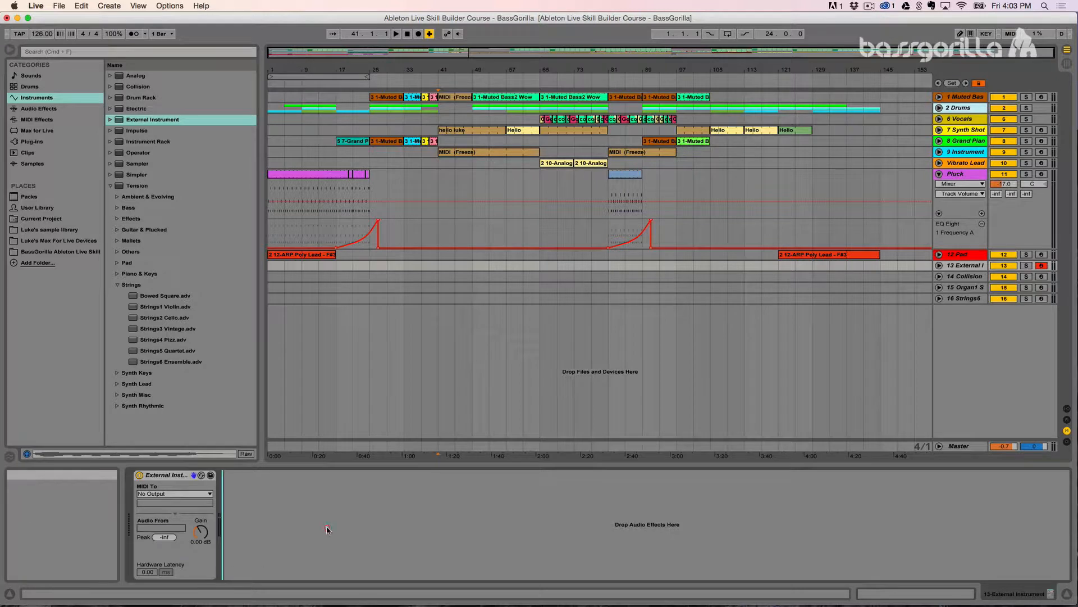
left_click(168, 475)
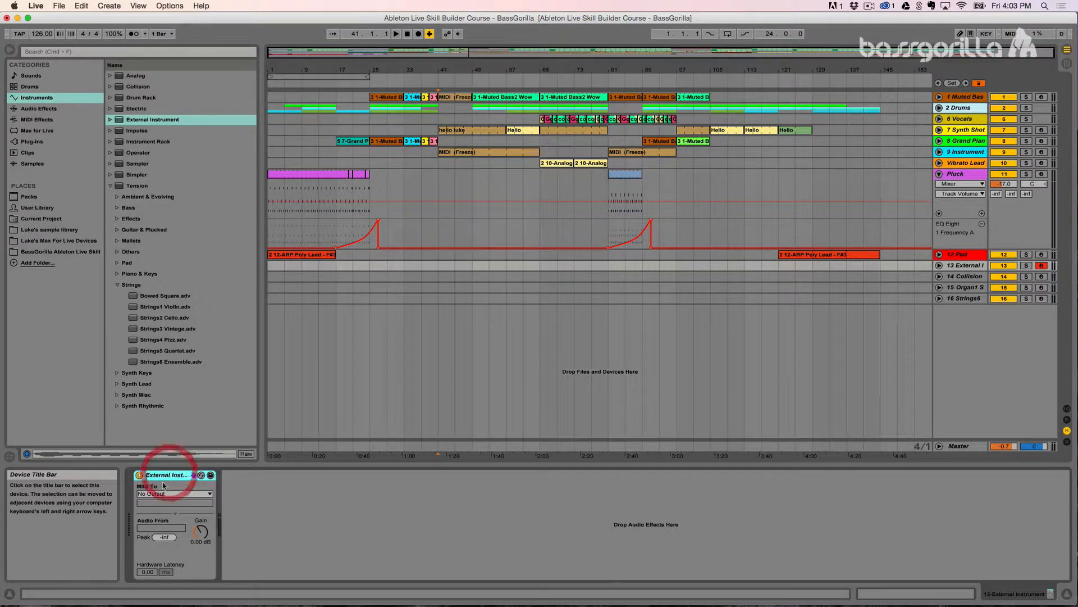
- Delete the External Instrument track and display the device on the Collision track
left_click(953, 267)
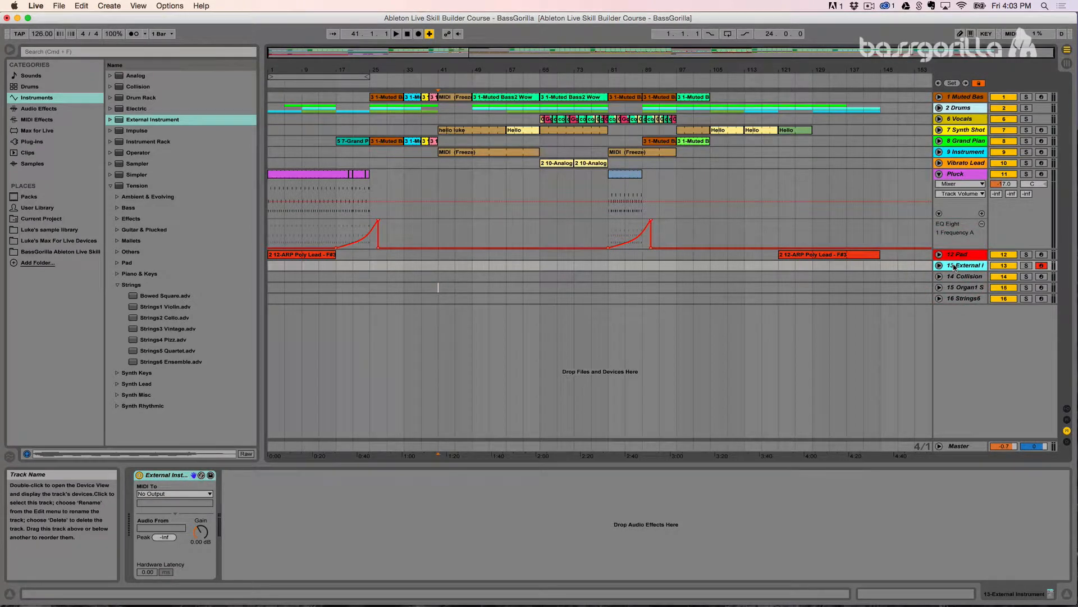
key("Delete")
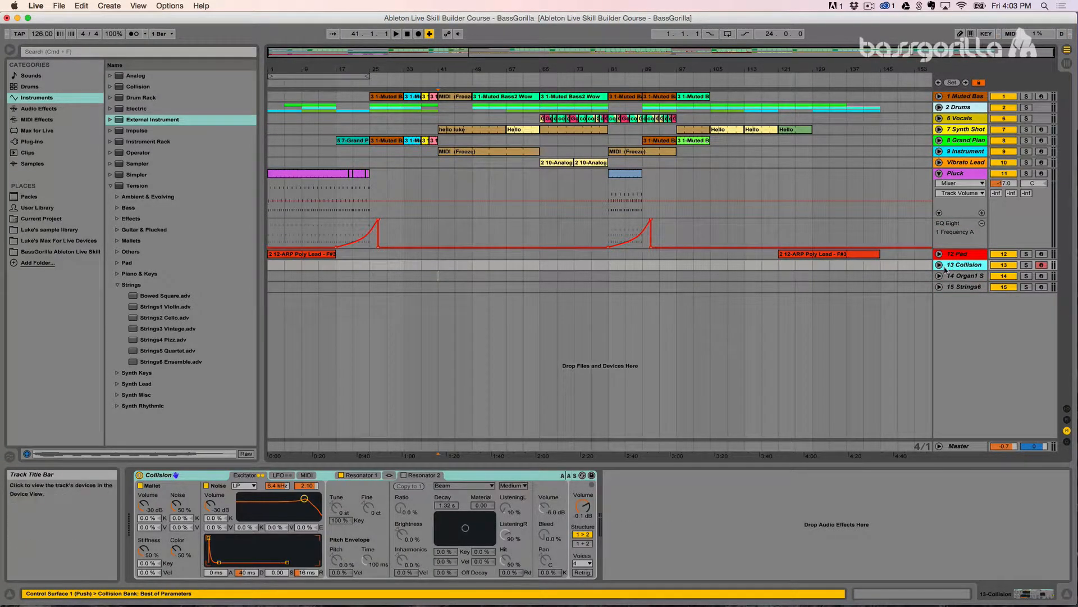
left_click(962, 276)
left_click(963, 265)
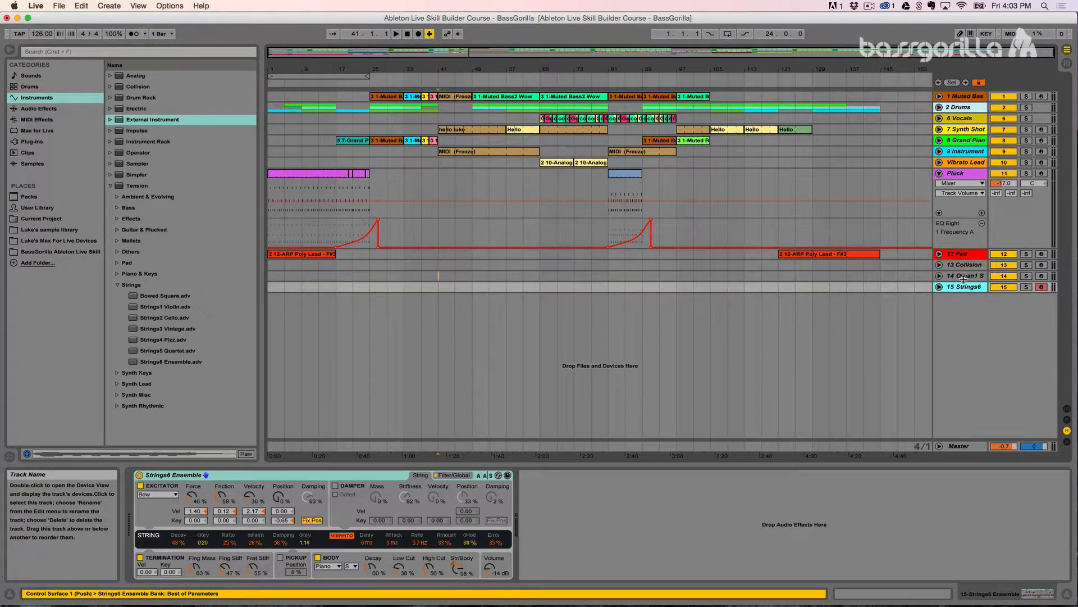
left_click(963, 276)
left_click(963, 266)
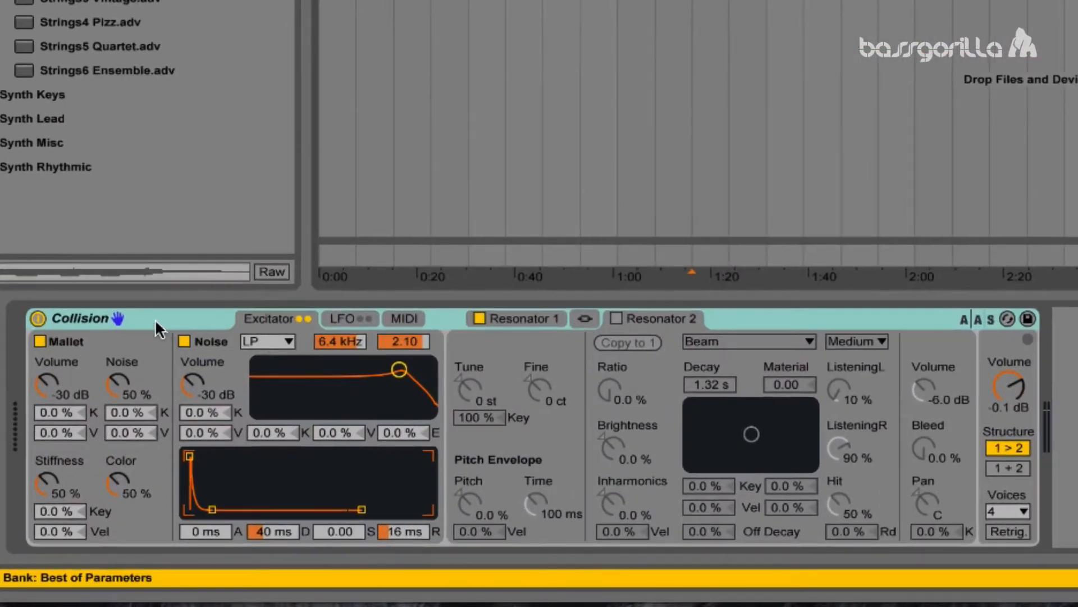
- Move the arrangement position to bar 33 and reselect the Collision device
left_click(155, 316)
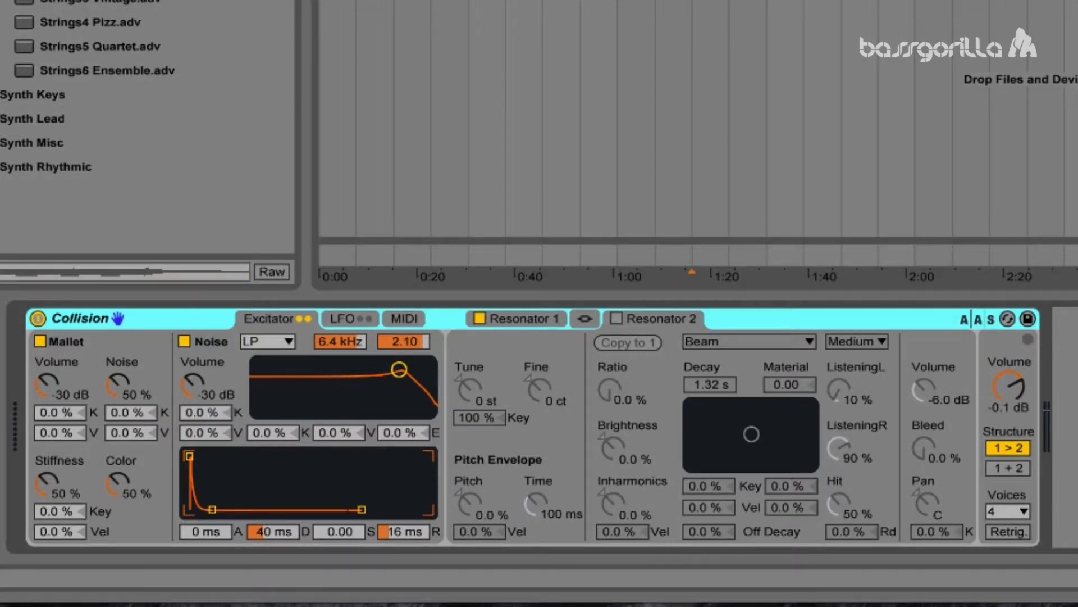
left_click(767, 112)
left_click_drag(767, 3, 617, 3)
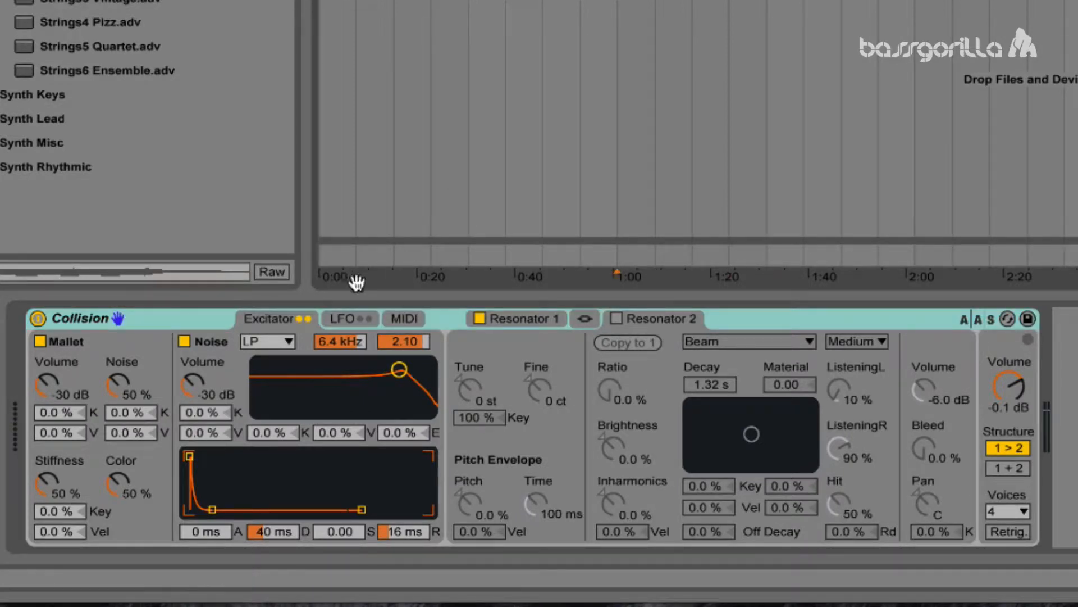
left_click(178, 324)
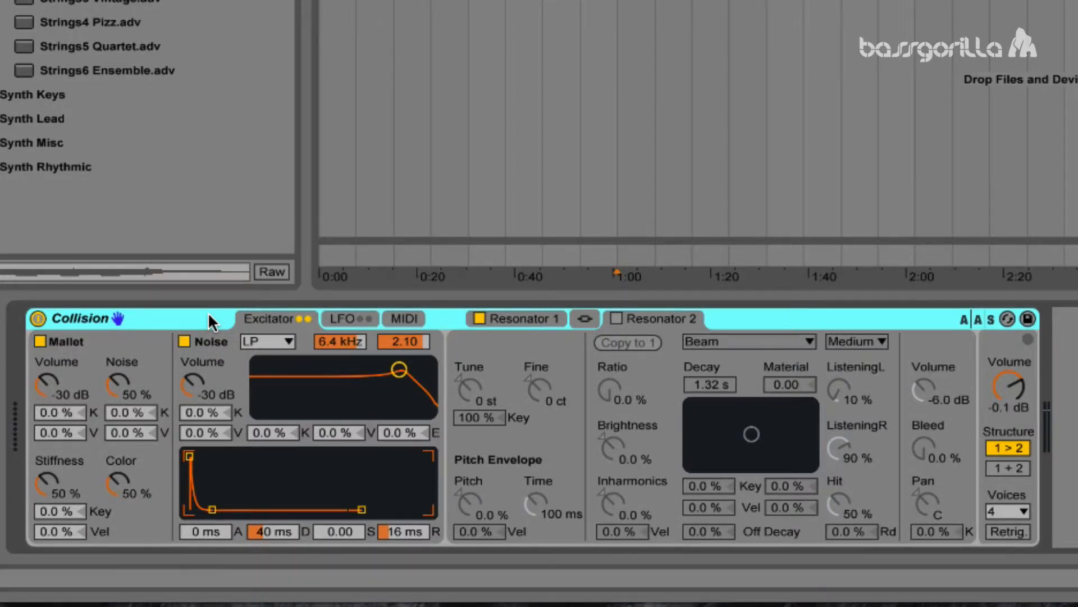
- Examine the Collision device's Excitator, LFO, MIDI and resonator sections
left_click(201, 316)
left_click(349, 319)
left_click(393, 318)
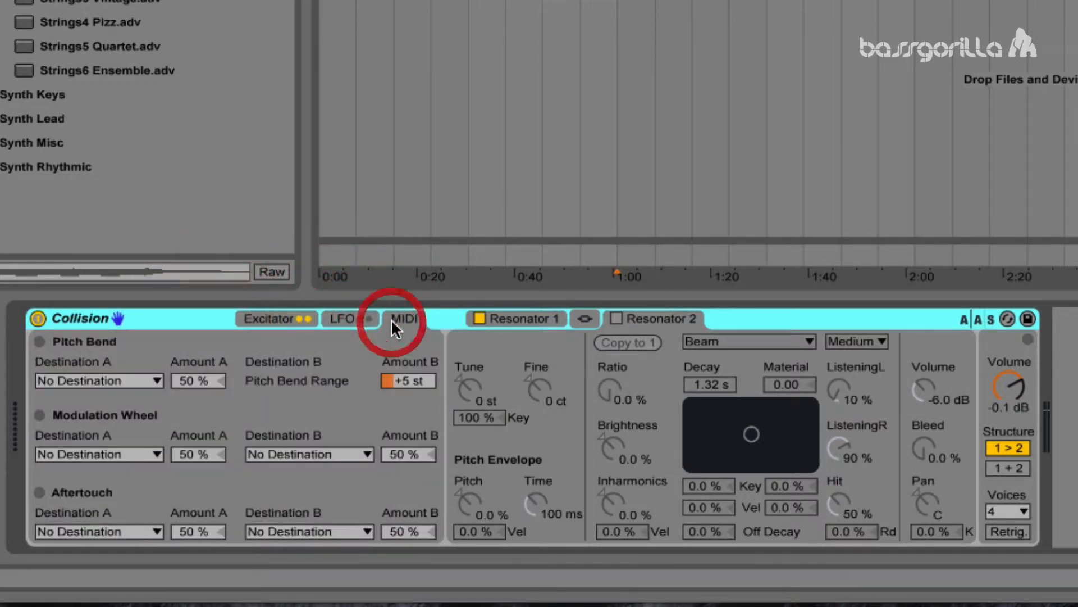
left_click(505, 318)
left_click(657, 318)
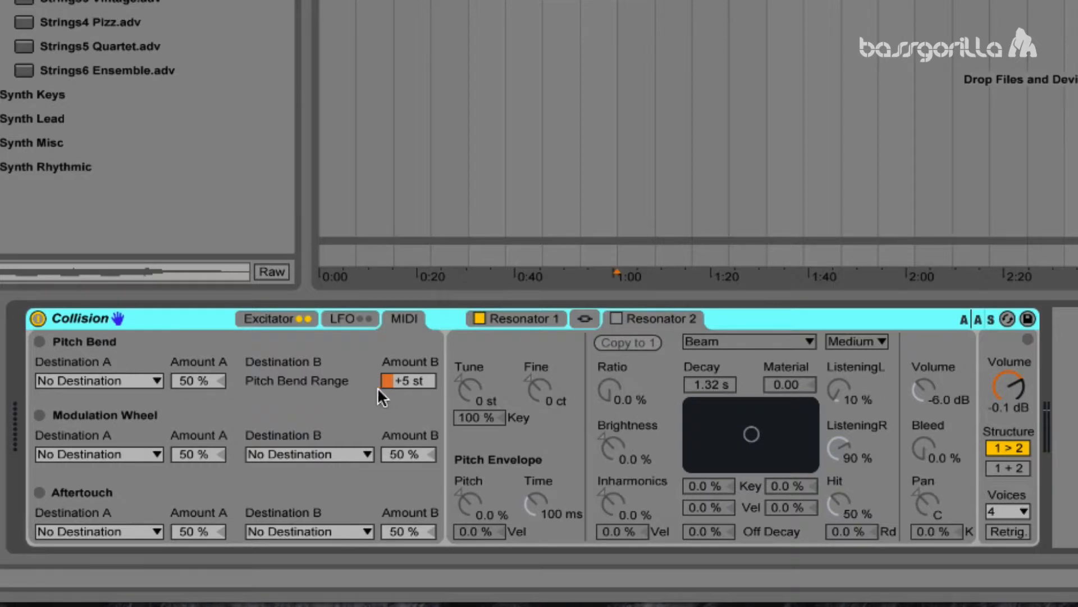
left_click(343, 319)
left_click(406, 319)
left_click(278, 319)
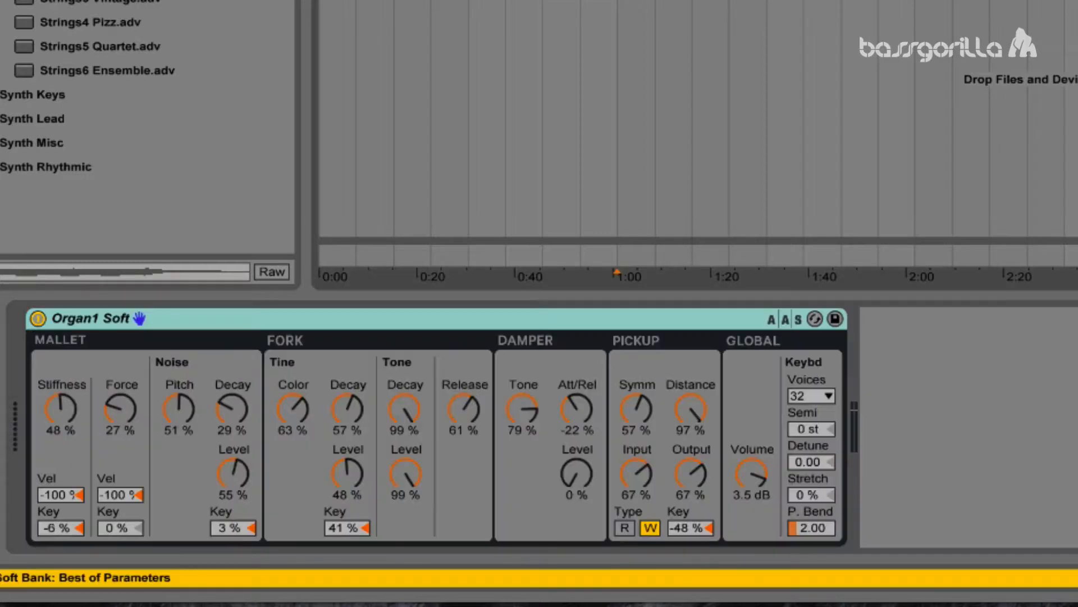
- Replace the Organ1 Soft preset with the default Electric instrument and select the device
left_click(406, 314)
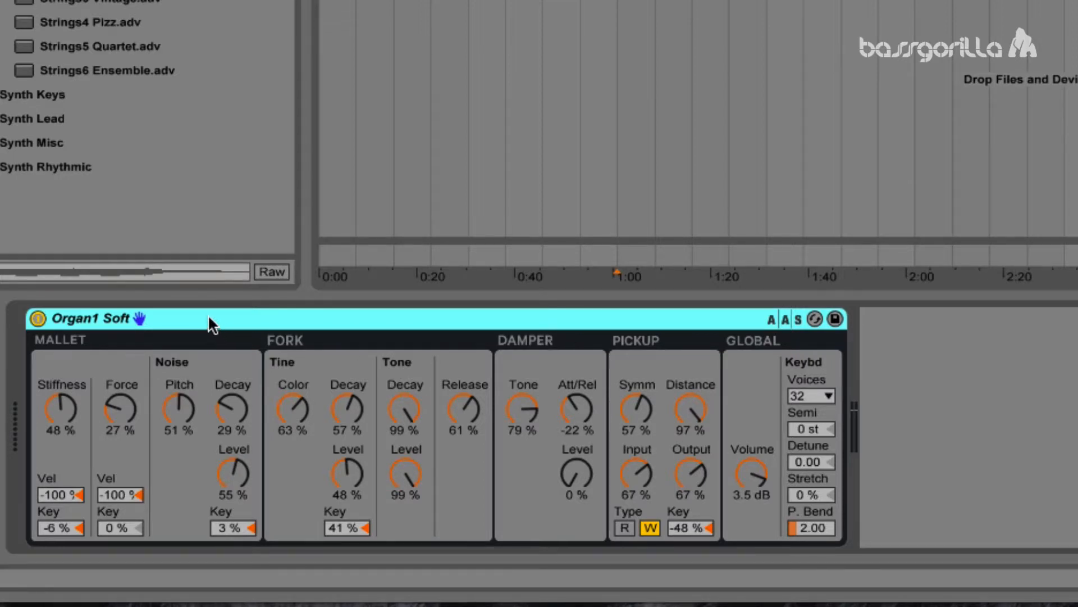
left_click(170, 313)
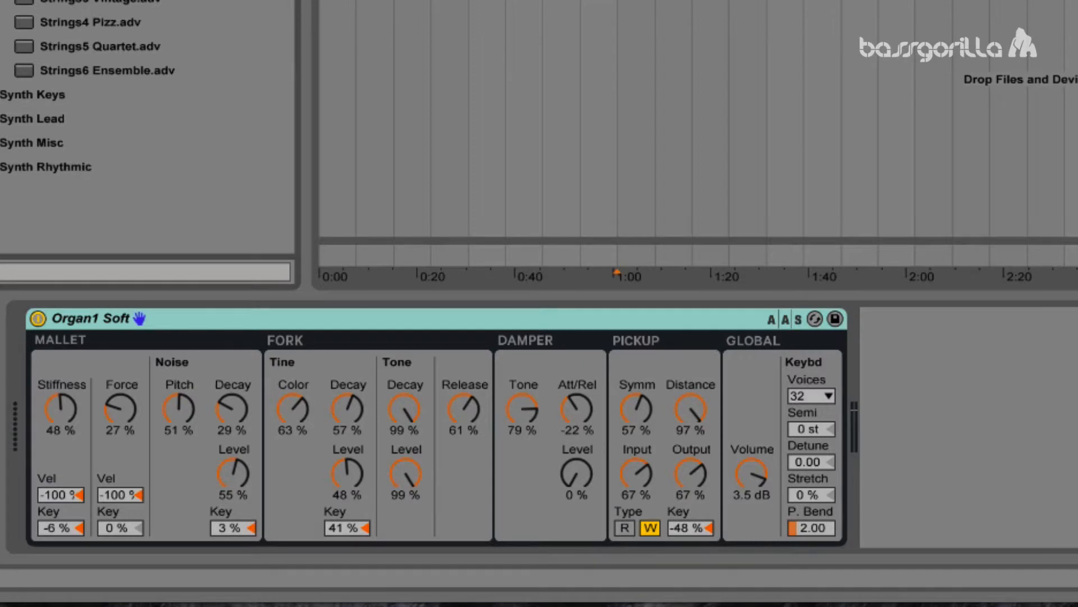
left_click(195, 313)
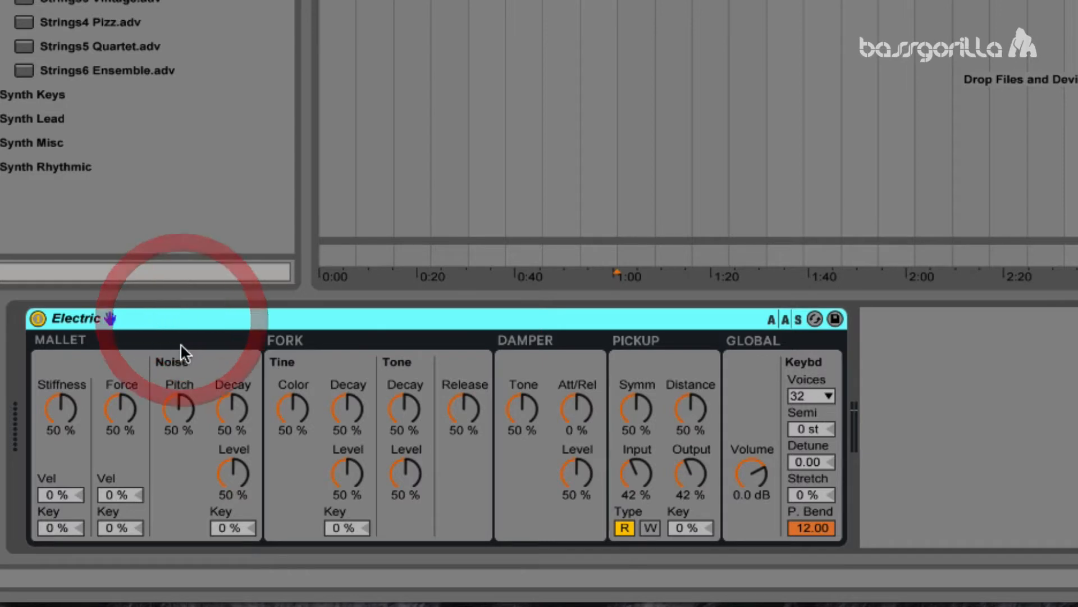
left_click(164, 341)
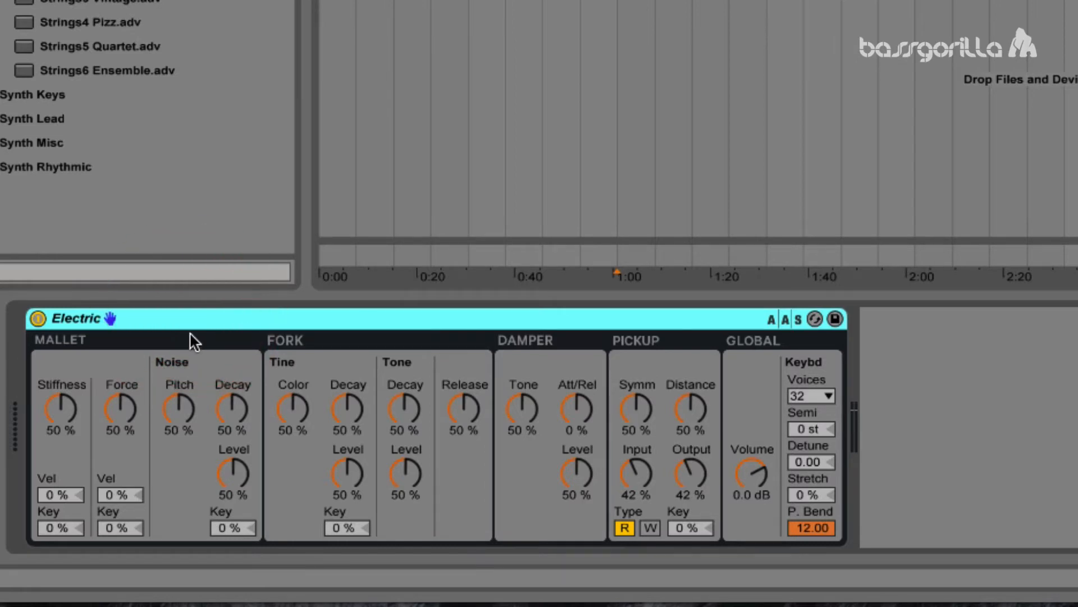
- Go to the Strings6 Ensemble track and replace its preset with the default Tension instrument
key("Down")
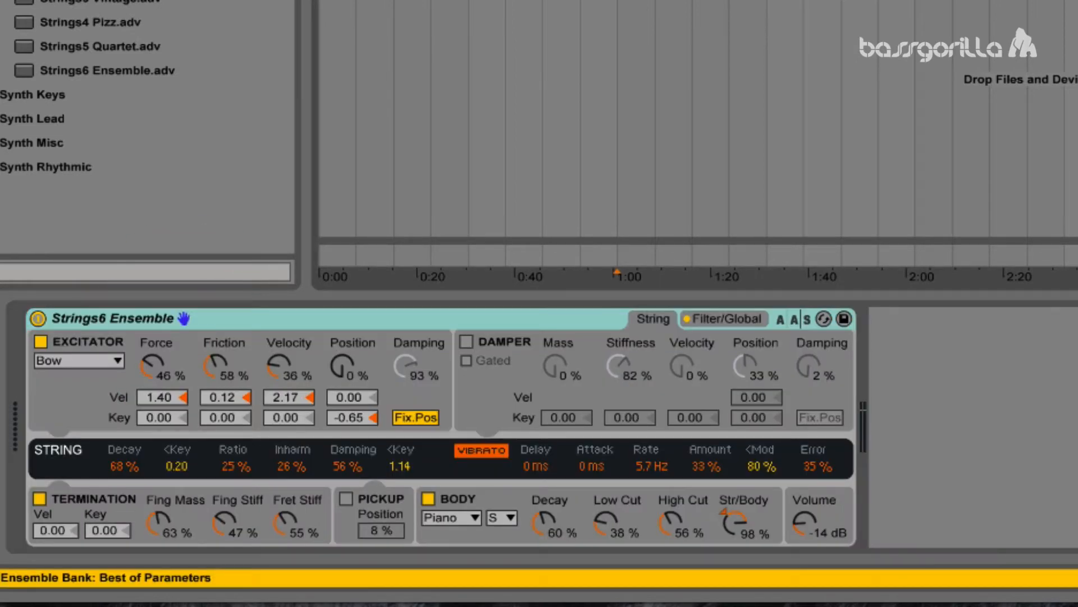
left_click(306, 315)
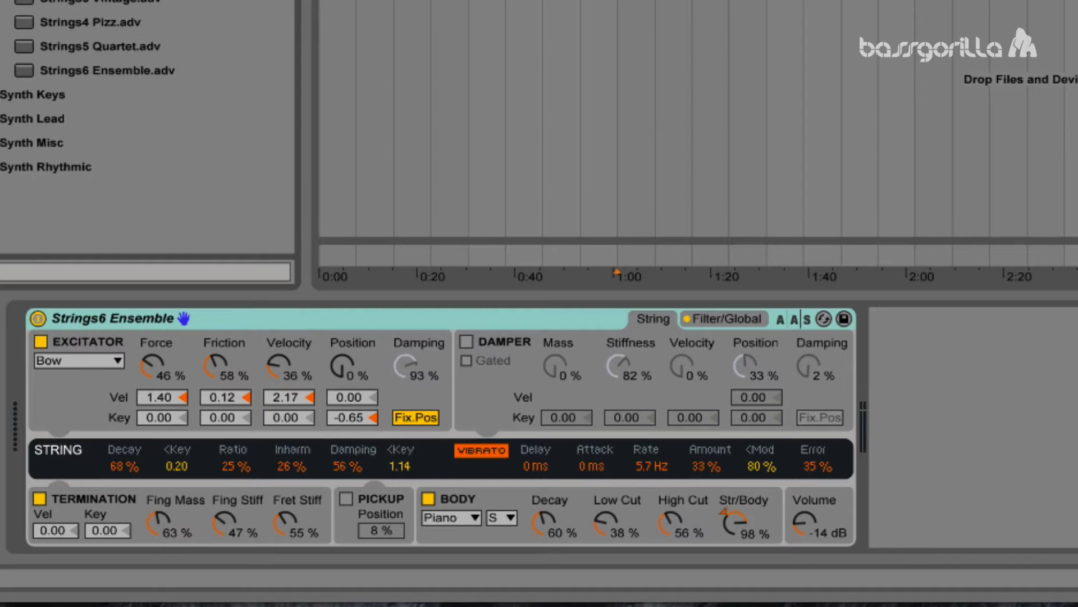
key("Return")
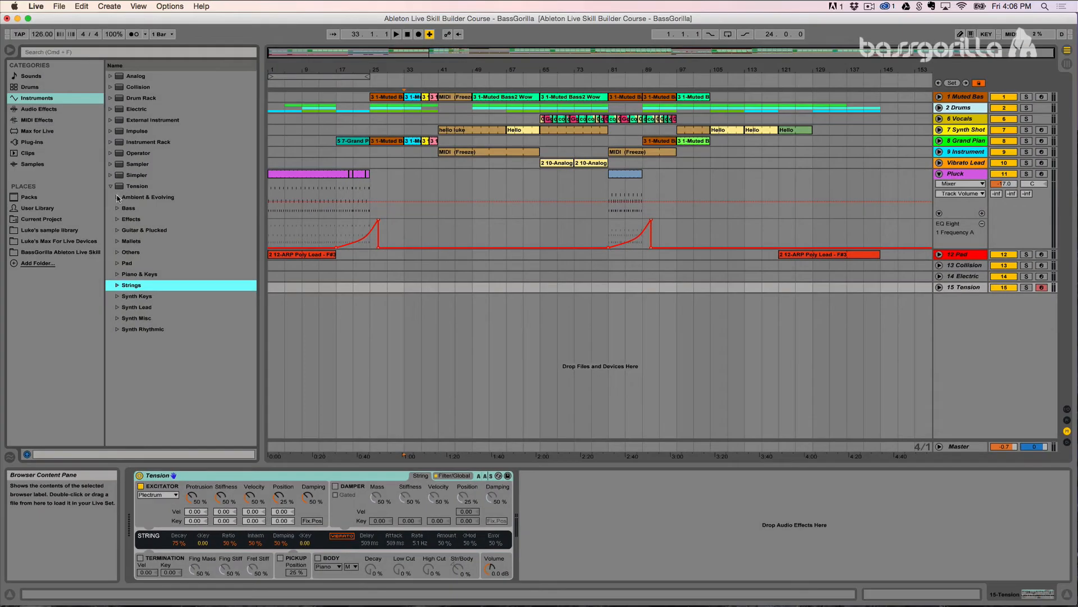
- Load the Banjo preset from Tension's Guitar & Plucked folder onto track 15, and collapse the folder
left_click(117, 229)
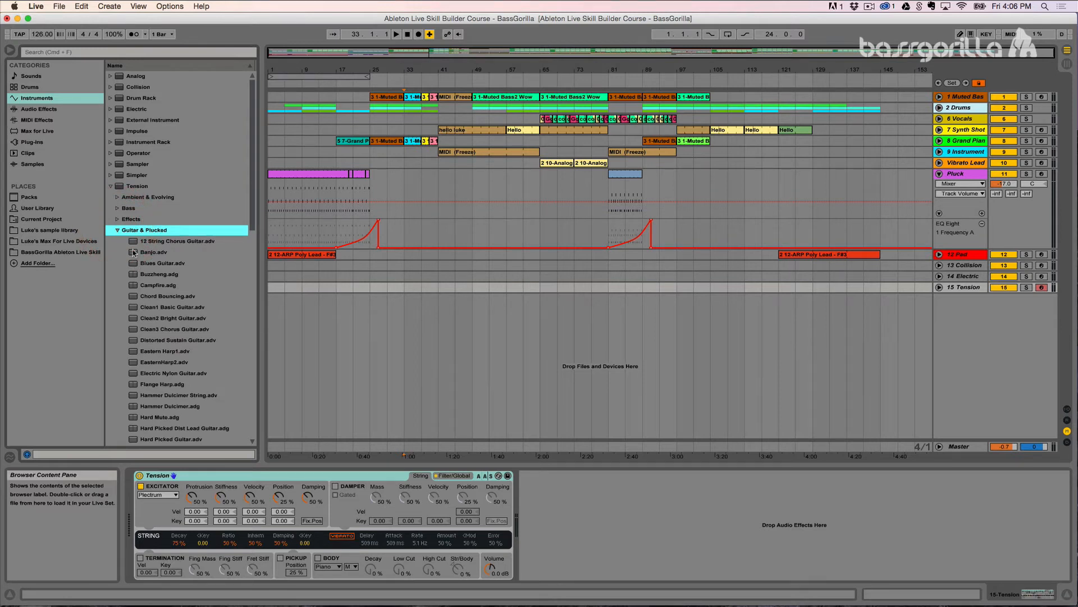
double_click(132, 252)
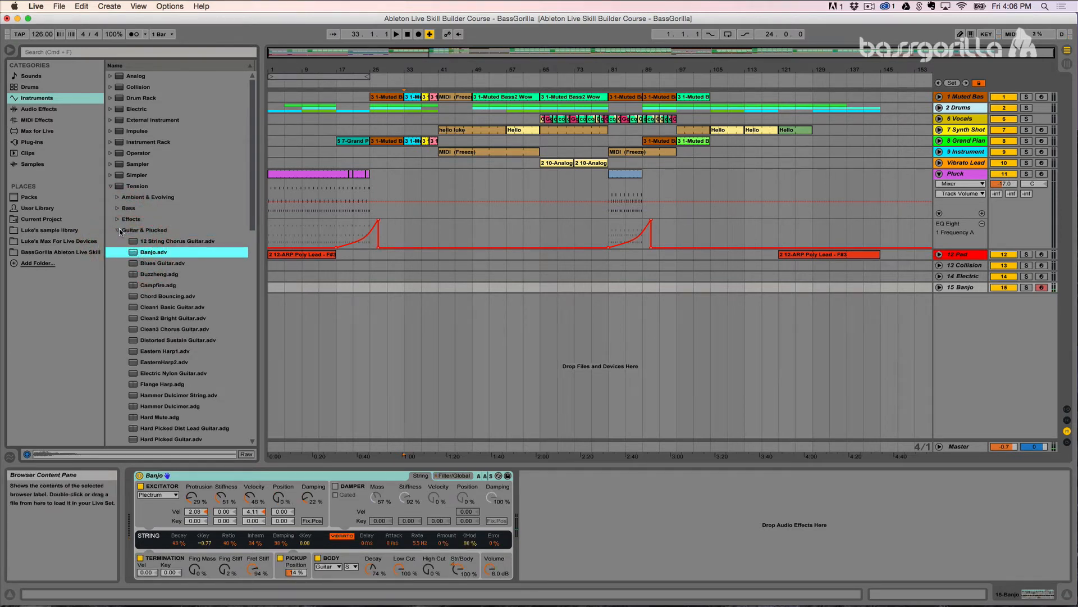
left_click(118, 231)
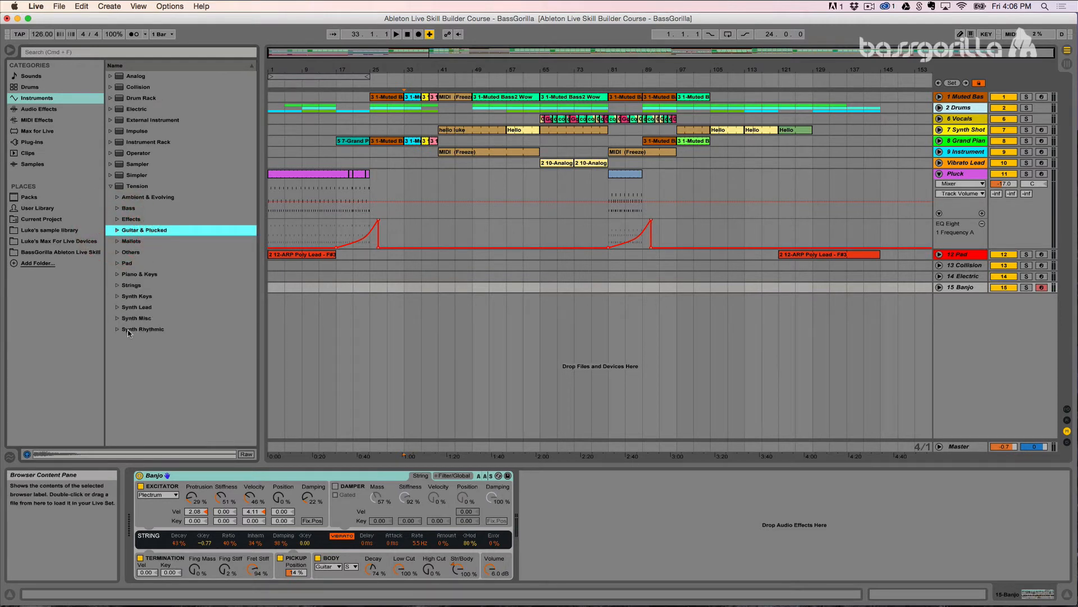
- Load the Strings6 Ensemble preset from Tension's Strings folder onto track 15
left_click(127, 285)
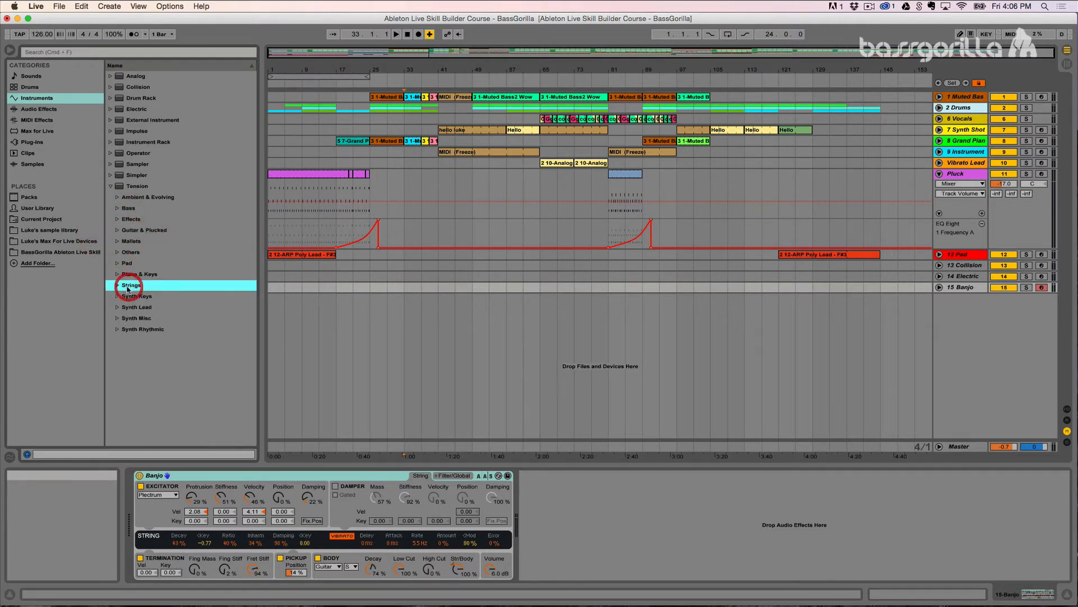
double_click(134, 364)
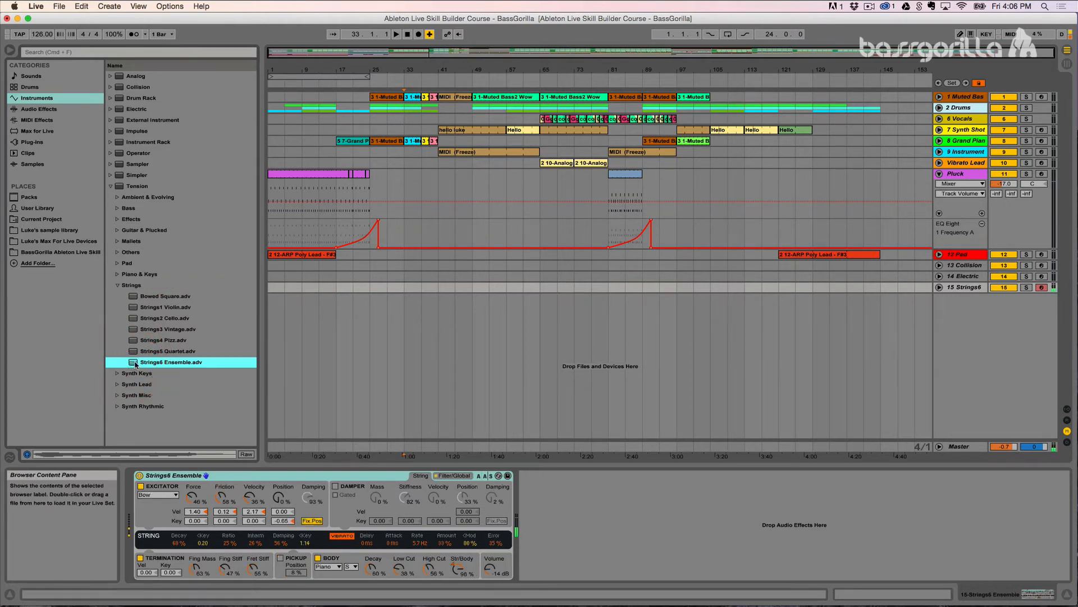
- Load the Strings2 Cello preset from Tension's Strings folder onto track 15, and delete the instrument from the track
double_click(133, 319)
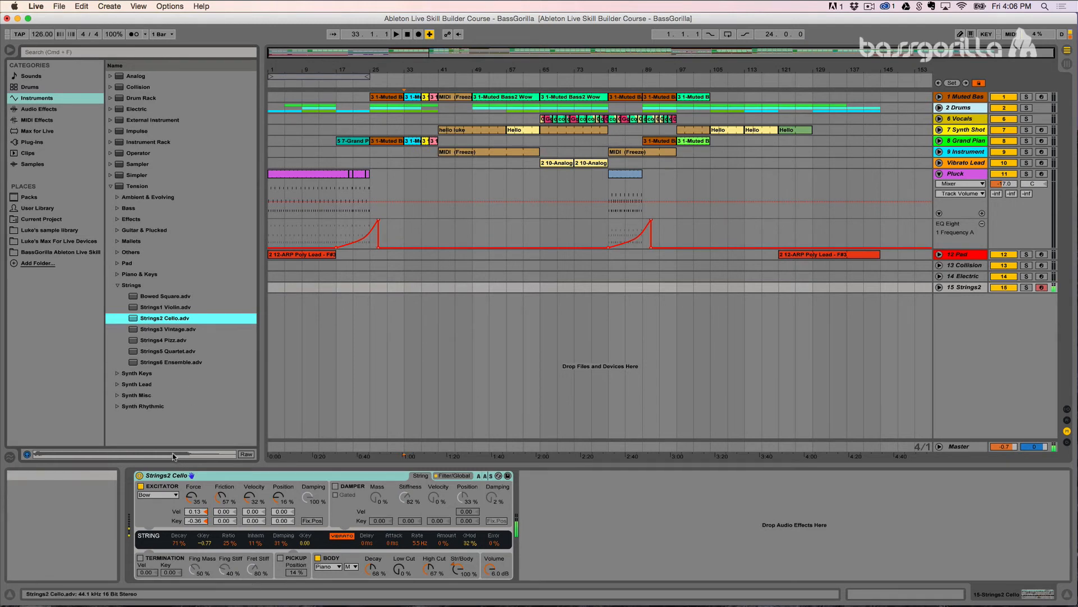
left_click(225, 478)
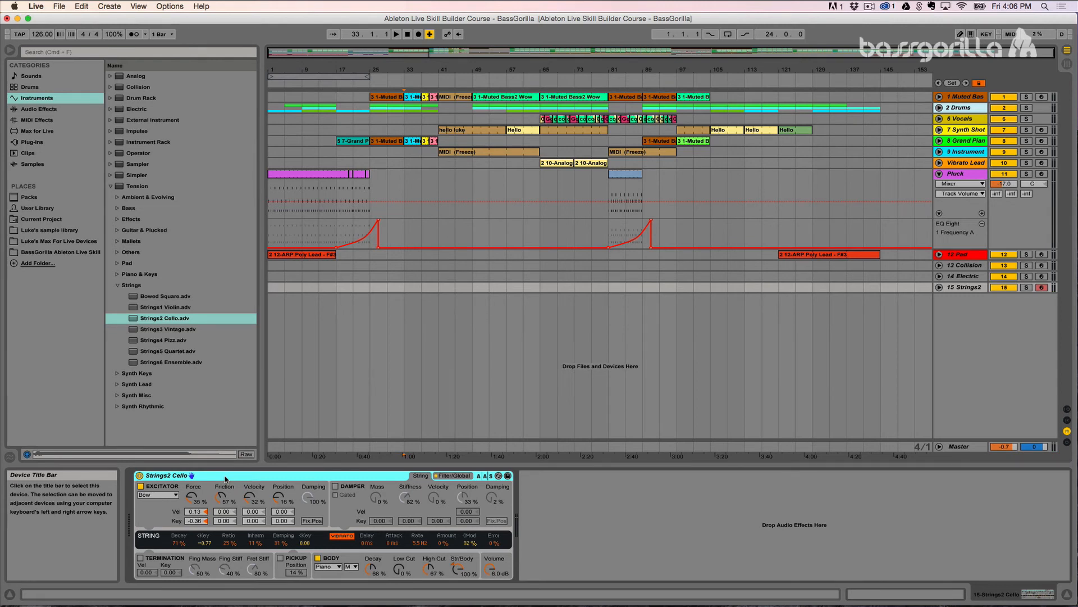
key("Delete")
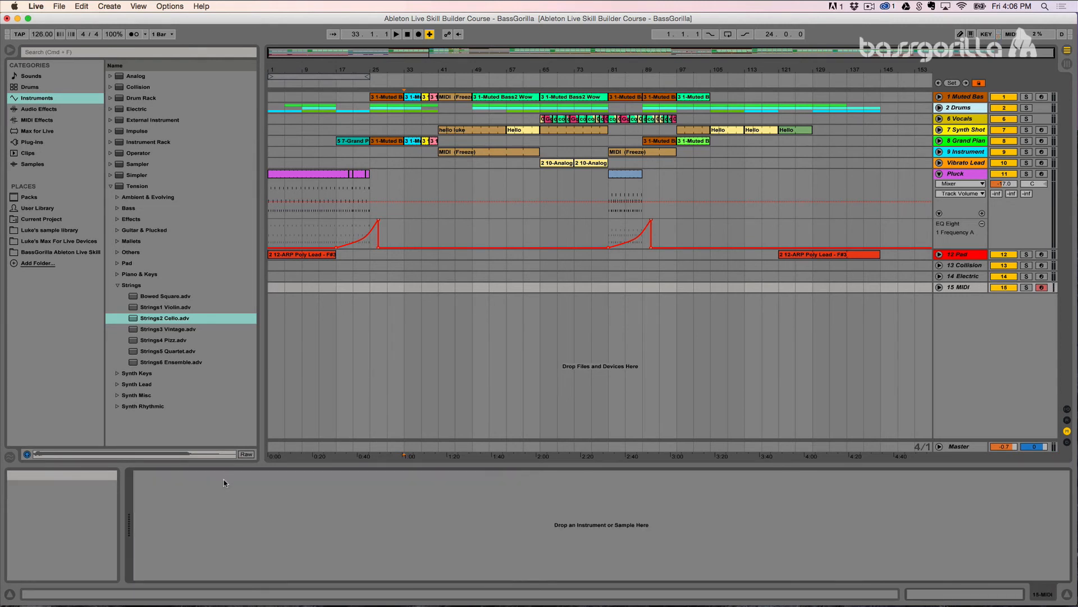
- Delete tracks 13 Collision, 14 Electric and 15 MIDI together, and collapse the Tension folder in the instrument browser
left_click(227, 503)
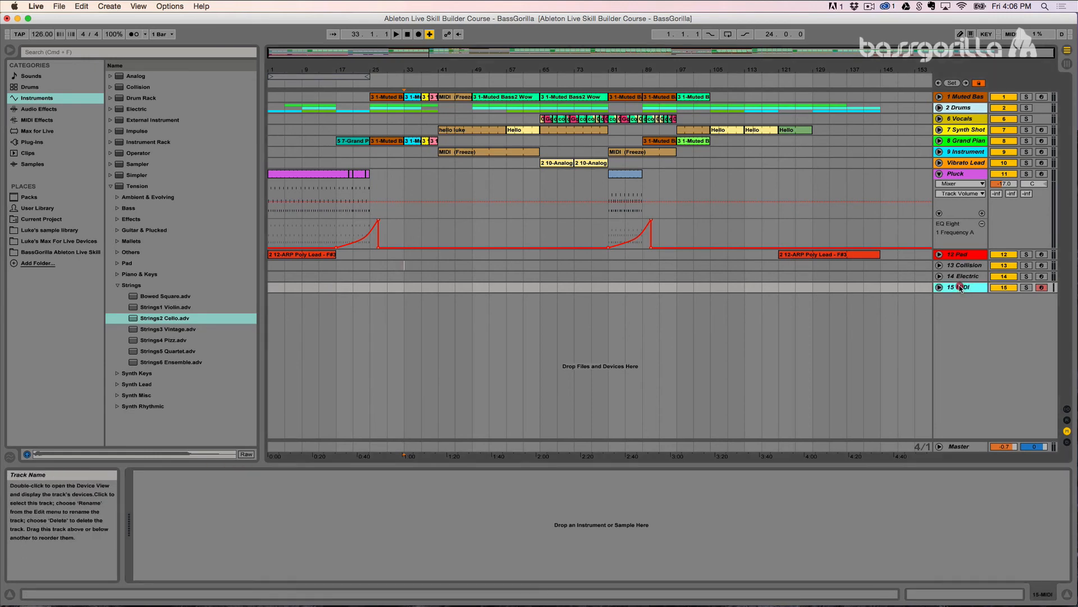
left_click(962, 266)
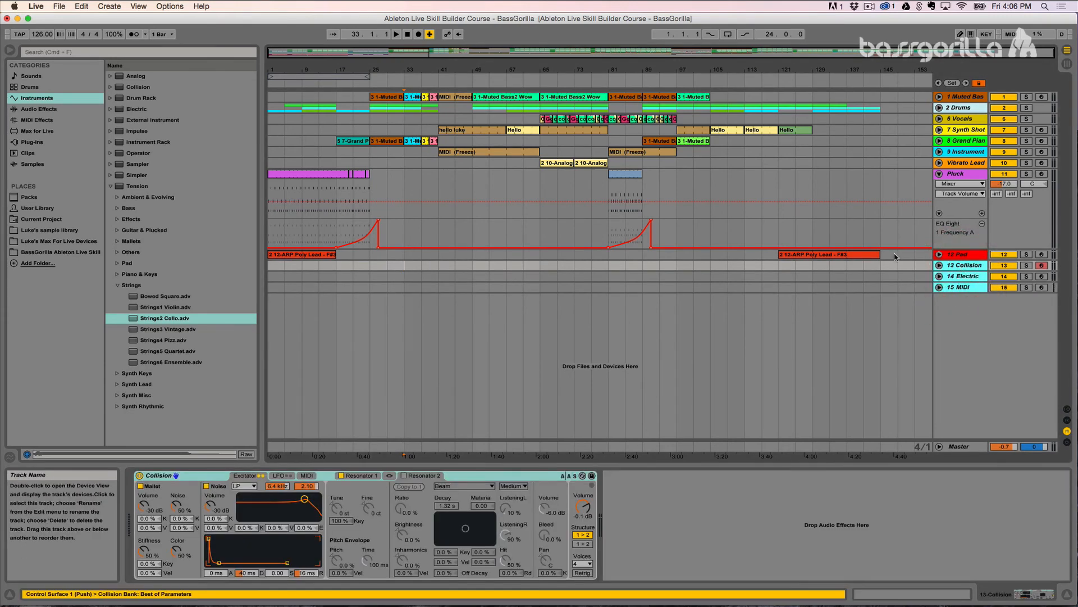
key("Delete")
left_click(446, 354)
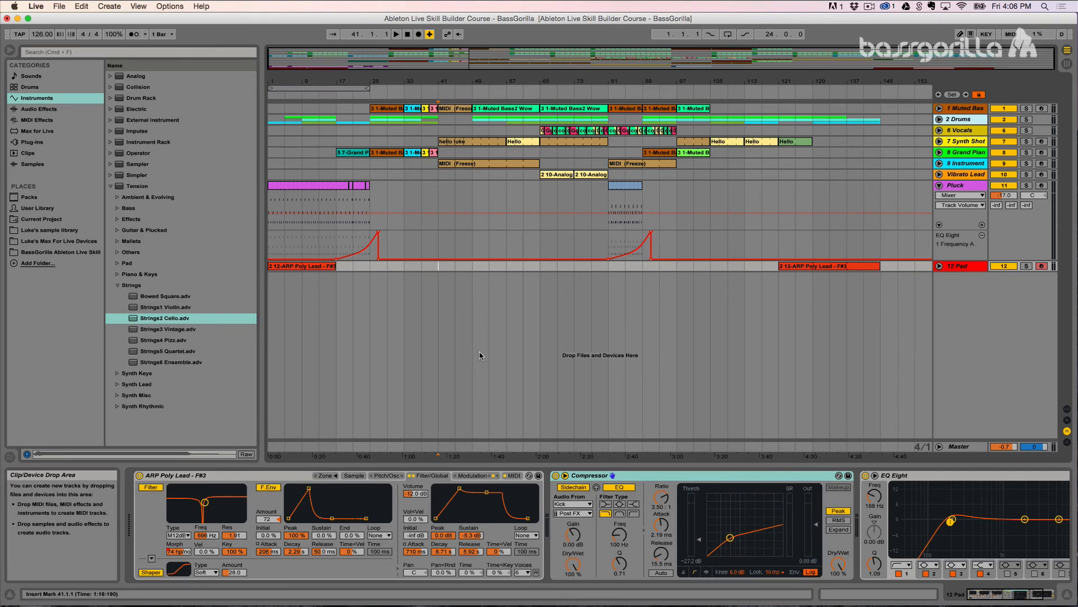
left_click(110, 186)
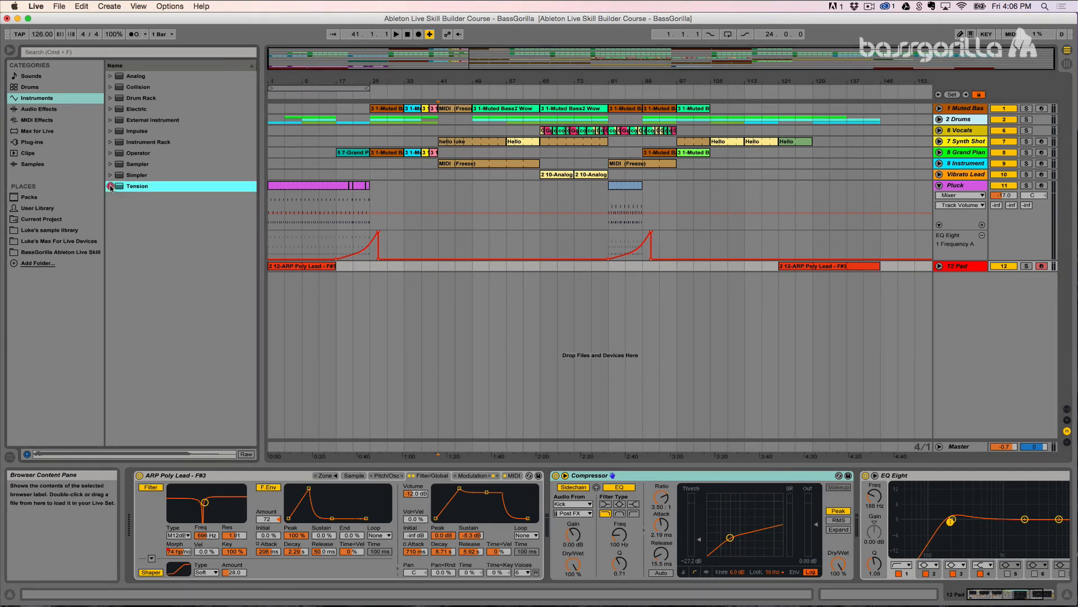